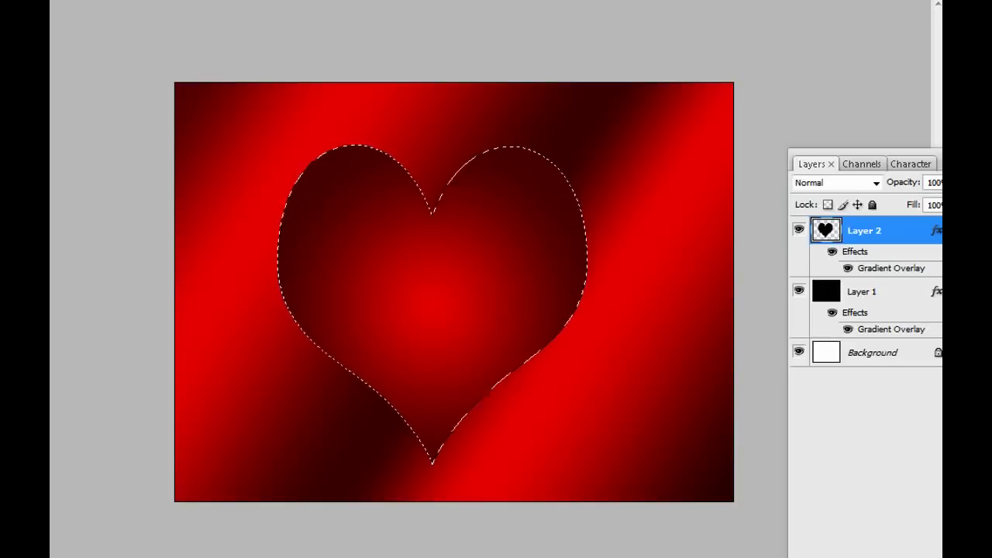
# Add an empty Layer 3 above Layer 2, keeping the heart selection active
pyautogui.hotkey('ctrl', 'shift', 'alt', 'n')
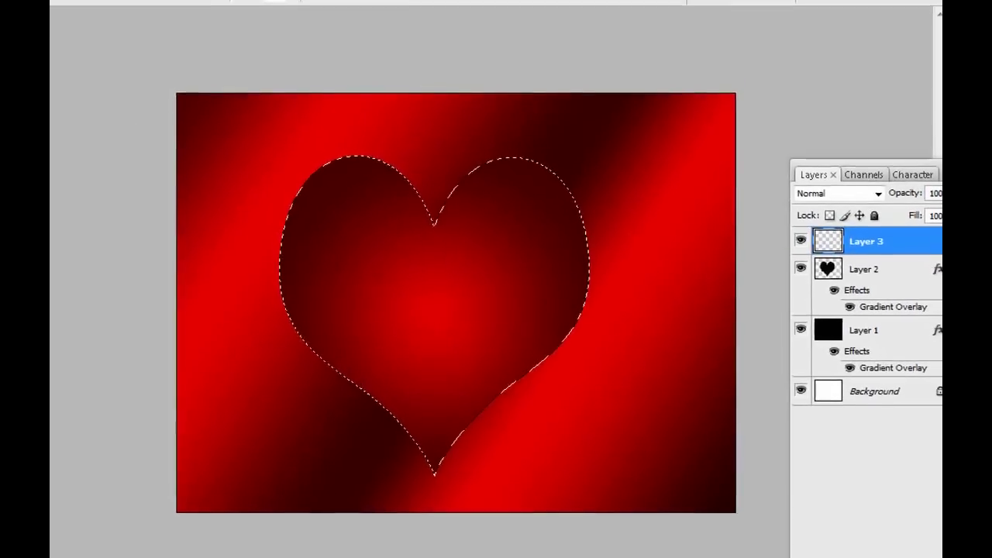
# Contract the heart selection on Layer 3 by 4 pixels
pyautogui.click(119, 7)
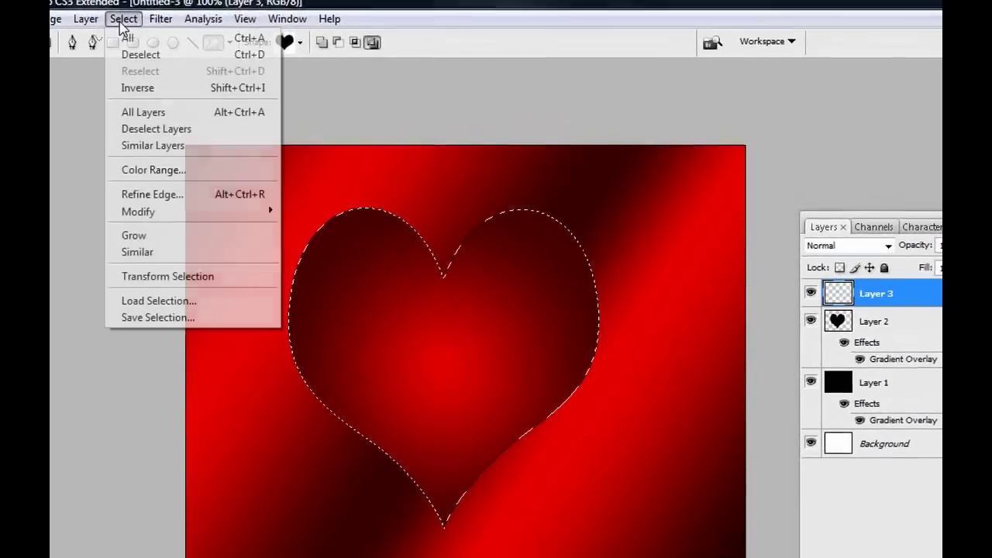
pyautogui.moveTo(196, 203)
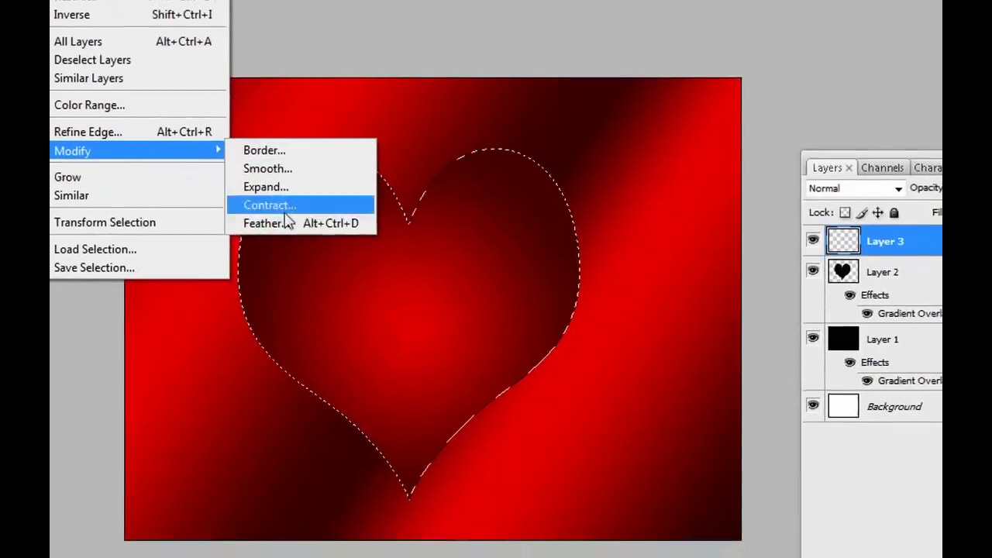
pyautogui.click(255, 172)
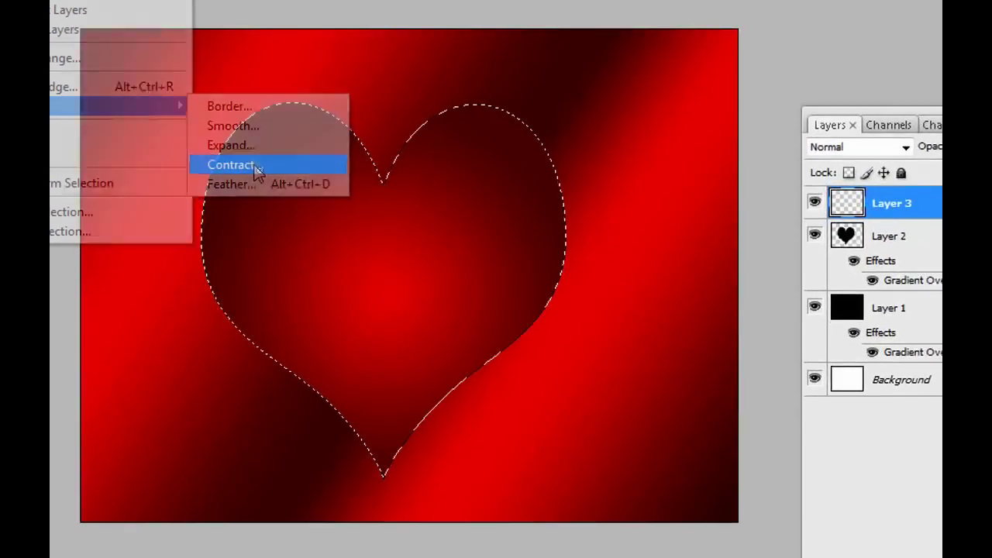
pyautogui.moveTo(433, 87); pyautogui.dragTo(579, 128)
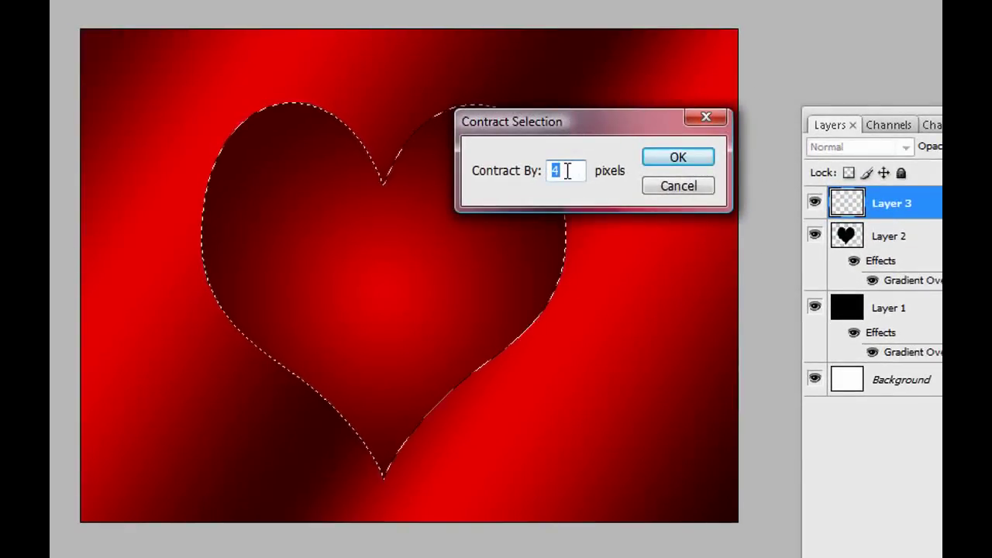
pyautogui.click(694, 160)
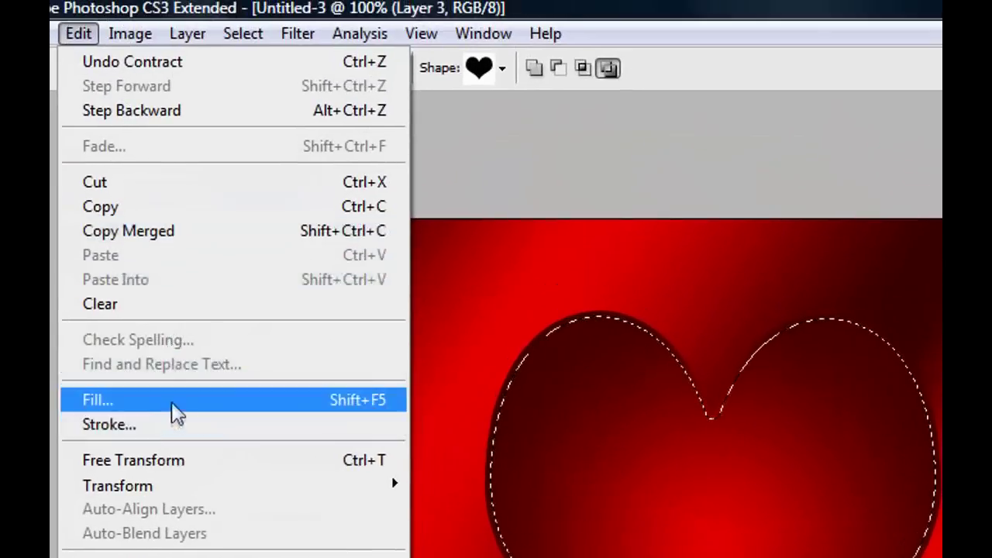
# Fill the contracted heart on Layer 3 with white and lower its fill to 8%
pyautogui.click(175, 380)
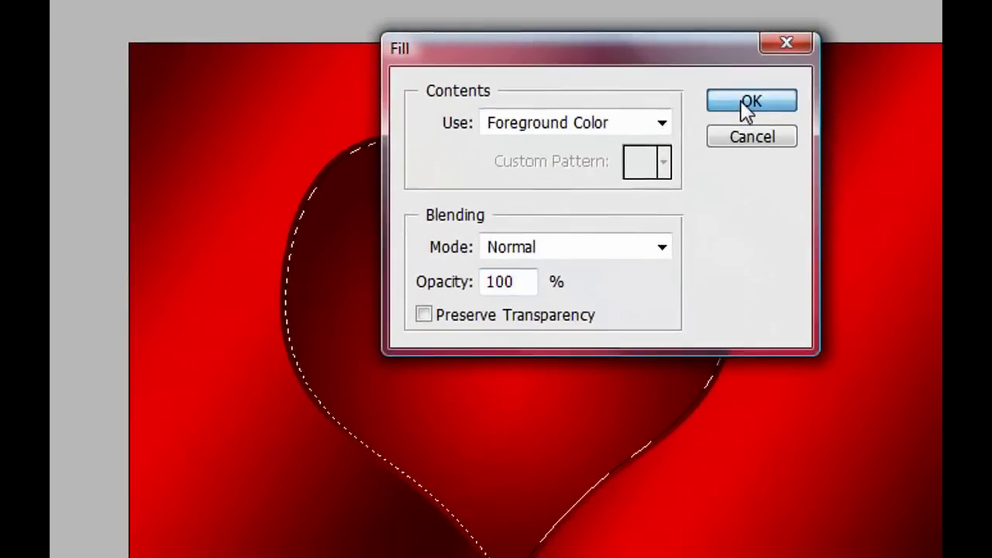
pyautogui.click(926, 276)
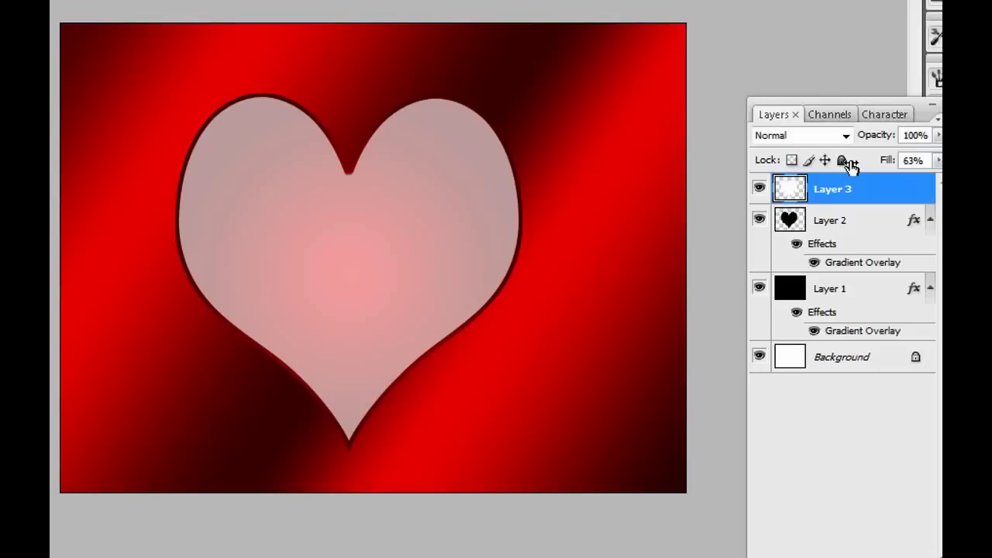
pyautogui.moveTo(849, 166); pyautogui.dragTo(803, 163)
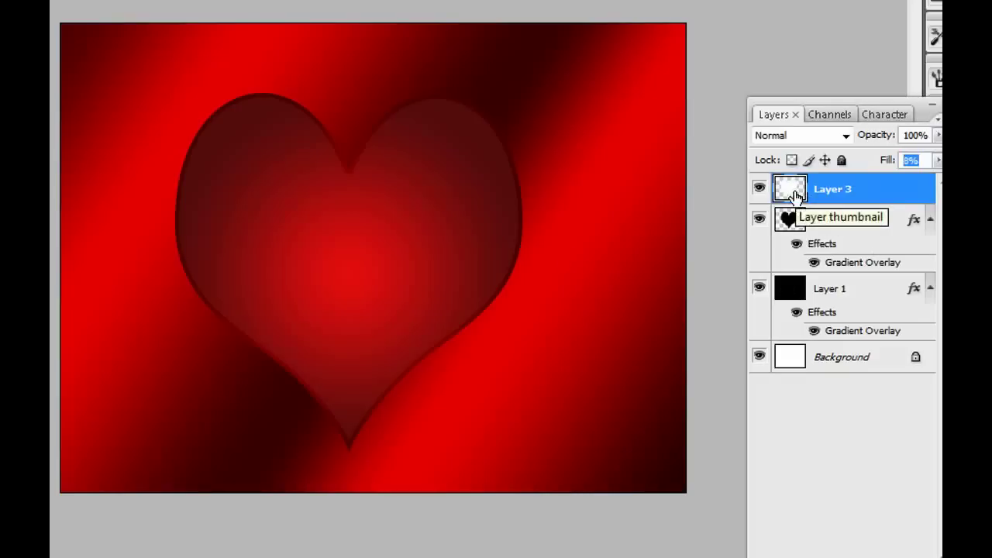
# Load Layer 2's heart, trim it to the upper half with an elliptical marquee, and add Layer 4
pyautogui.click(796, 221)
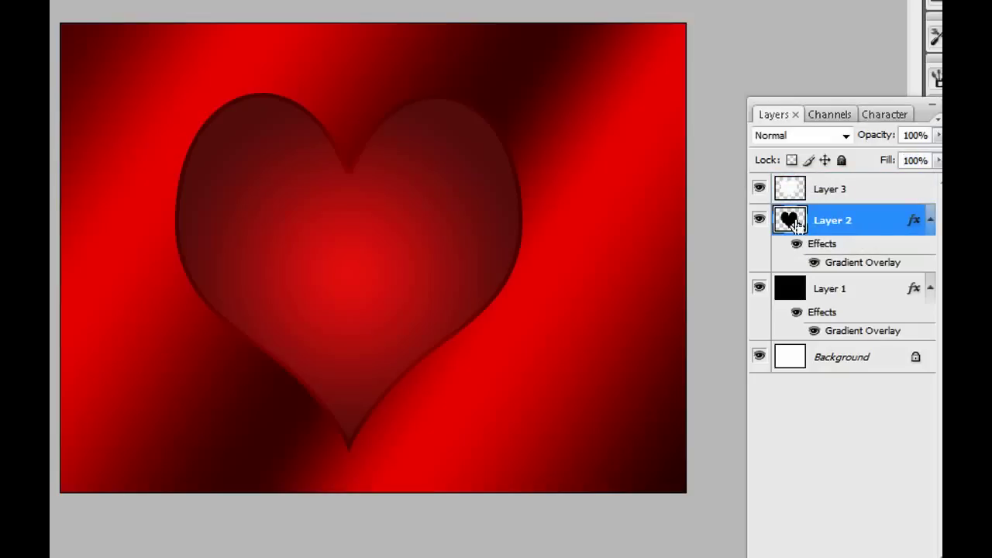
pyautogui.keyDown('ctrl'); pyautogui.click(796, 223); pyautogui.keyUp('ctrl')
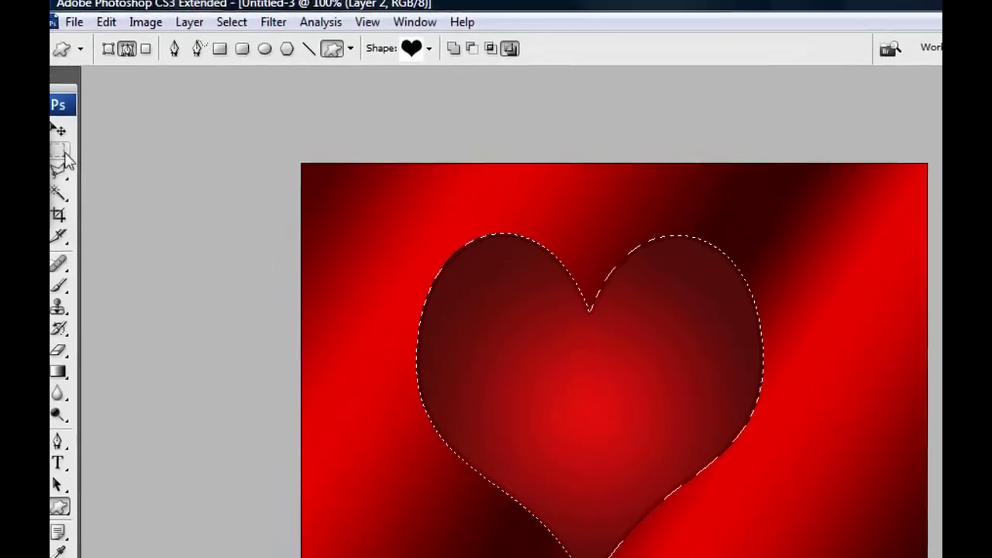
pyautogui.click(64, 154)
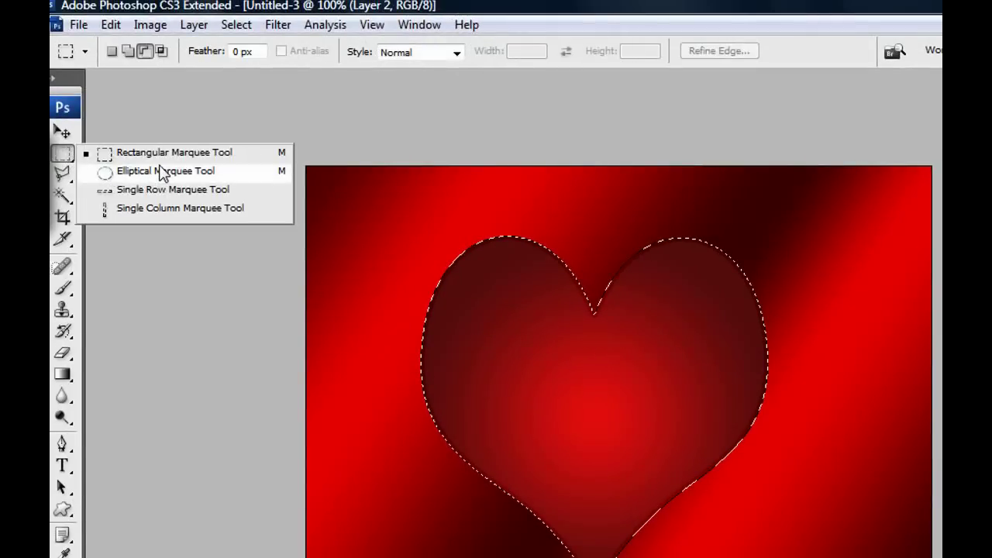
pyautogui.click(152, 172)
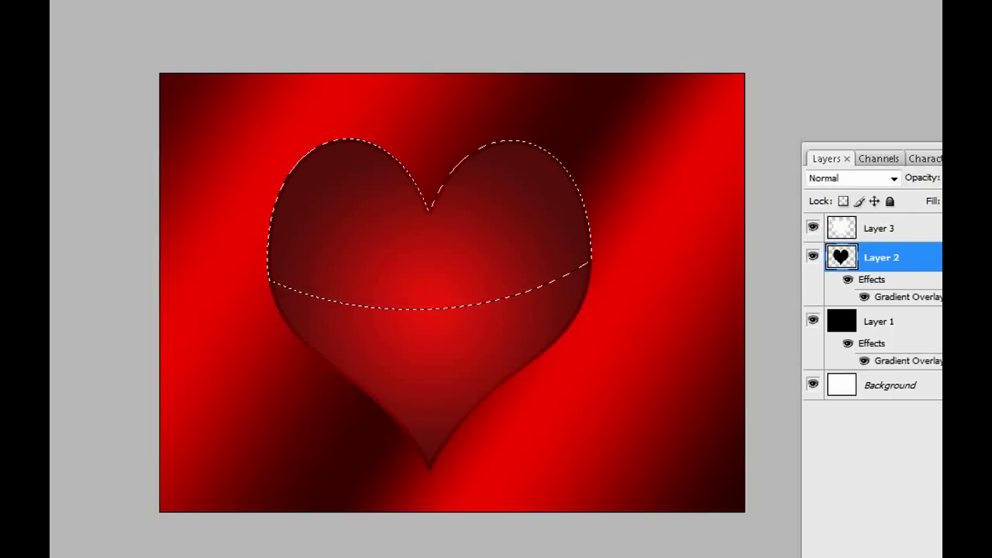
pyautogui.hotkey('ctrl', 'shift', 'alt', 'n')
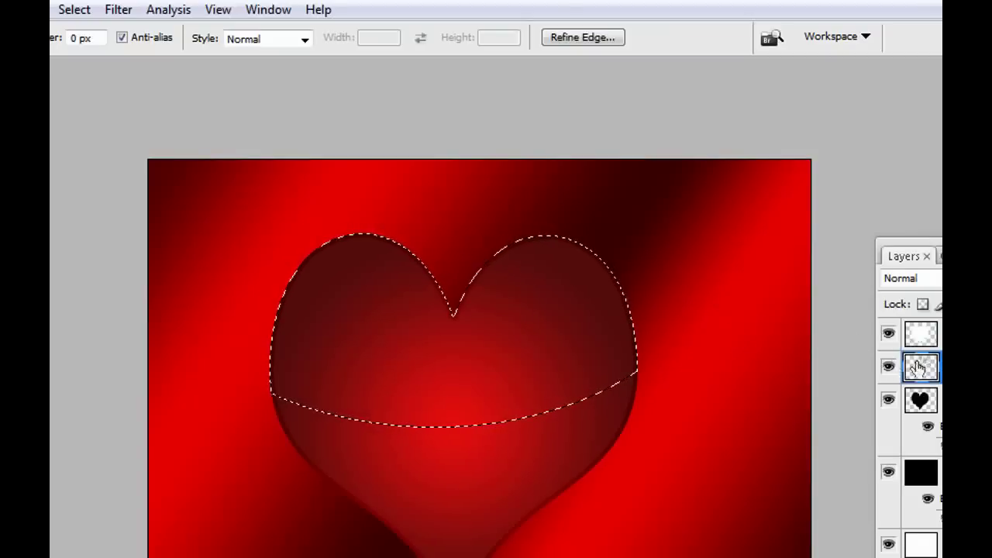
# Contract the upper-half heart selection by 4 pixels
pyautogui.click(78, 14)
pyautogui.moveTo(184, 239)
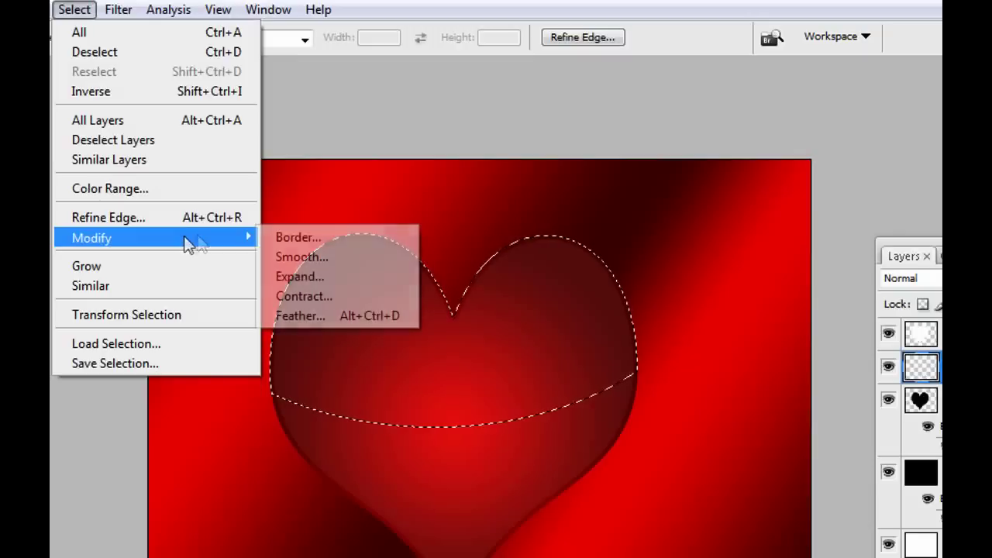
pyautogui.click(302, 296)
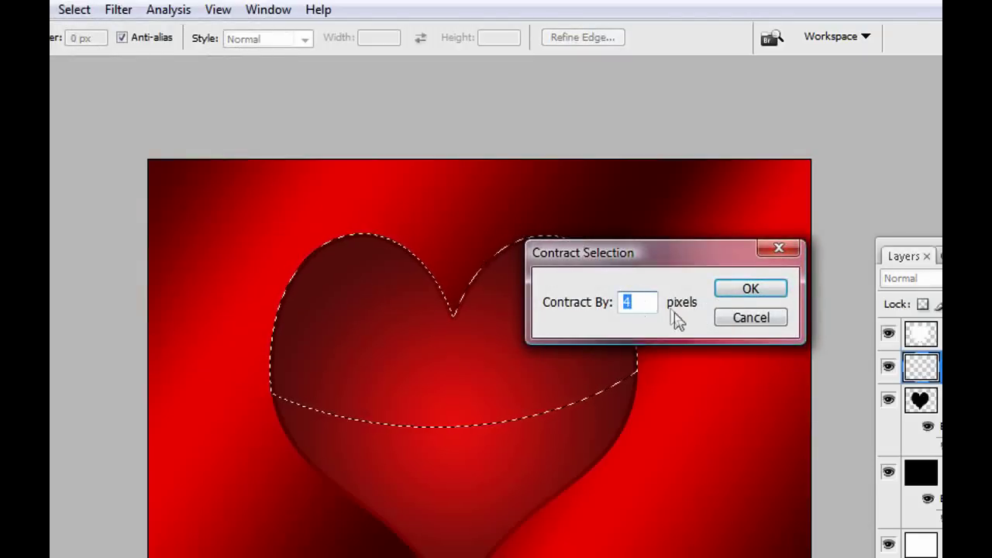
pyautogui.click(748, 291)
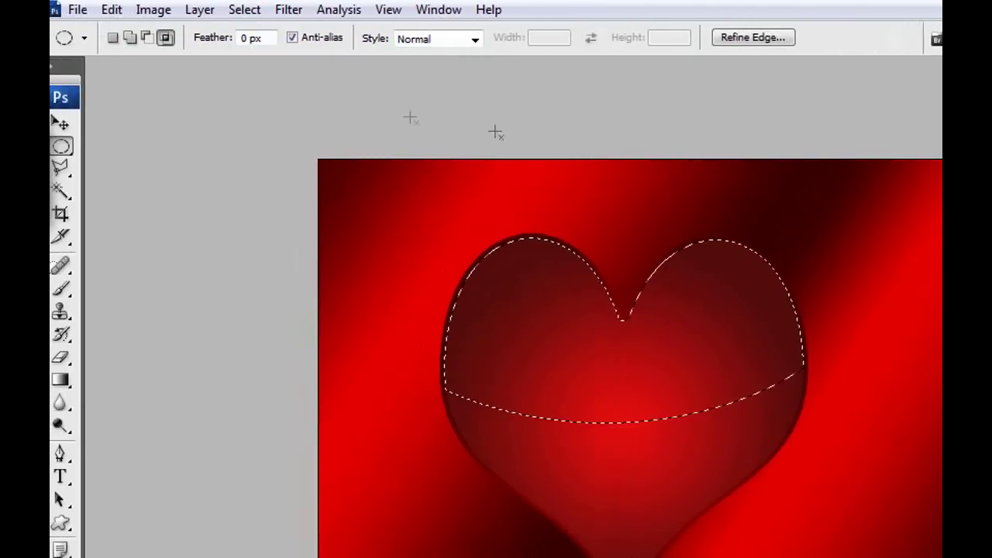
# Fill the shrunk selection on Layer 4 with white and drop the selection
pyautogui.click(112, 9)
pyautogui.click(159, 305)
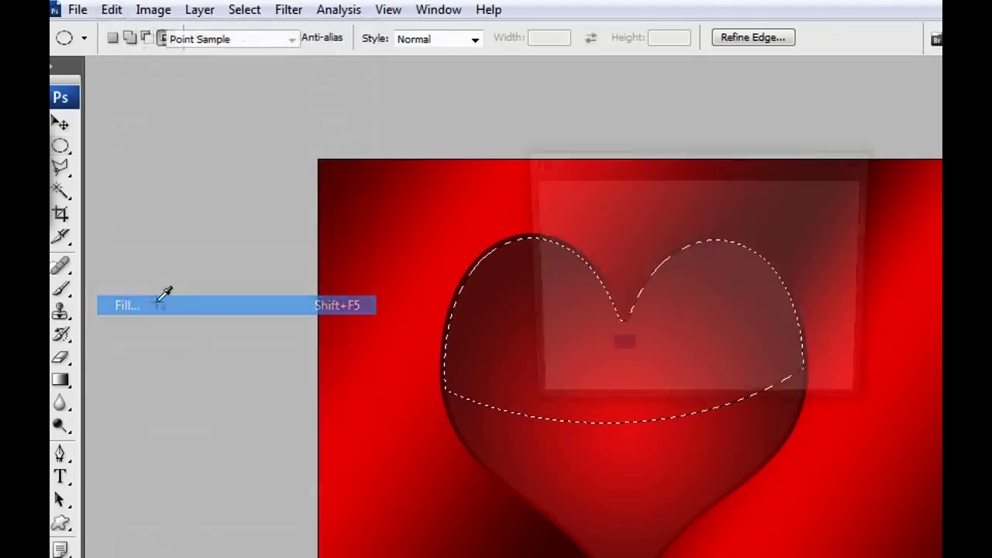
pyautogui.click(834, 208)
pyautogui.press('m')
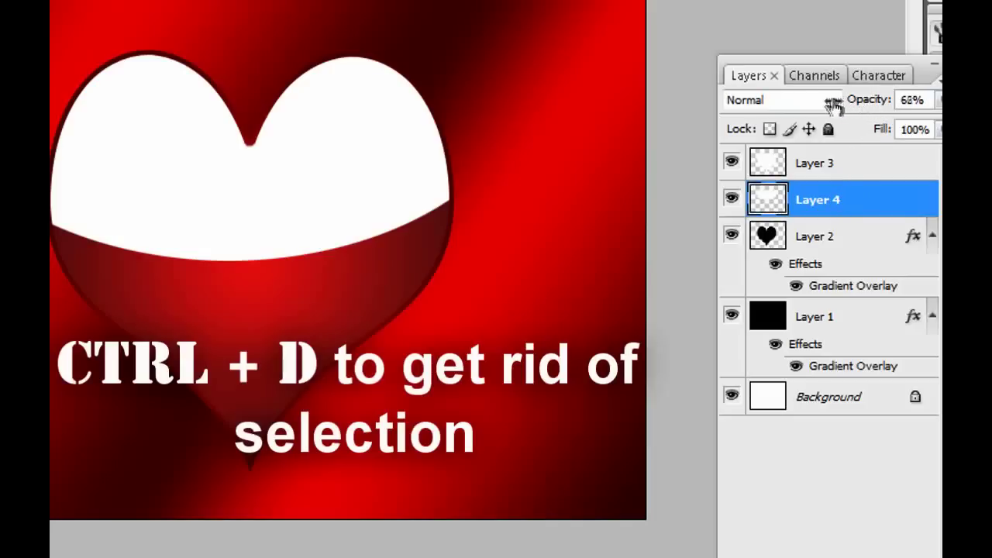
# Fade Layer 4's white highlight to 7% opacity, then select Layer 2
pyautogui.moveTo(833, 105); pyautogui.dragTo(778, 100)
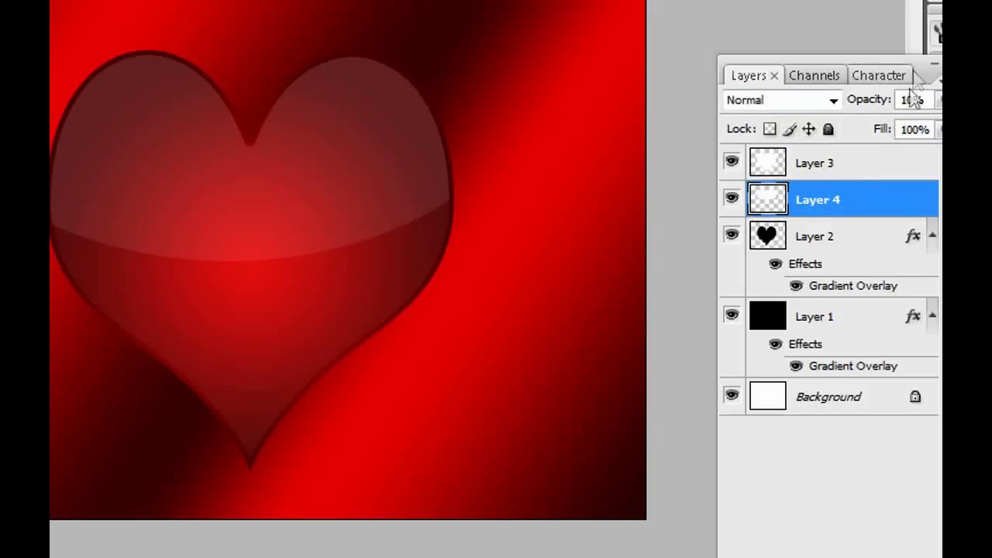
pyautogui.moveTo(883, 107); pyautogui.dragTo(871, 113)
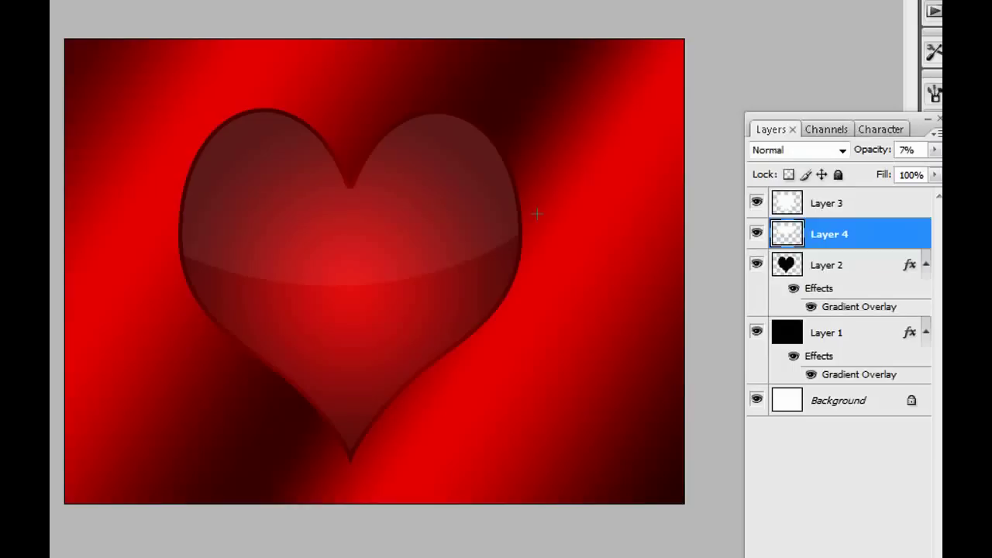
pyautogui.click(794, 269)
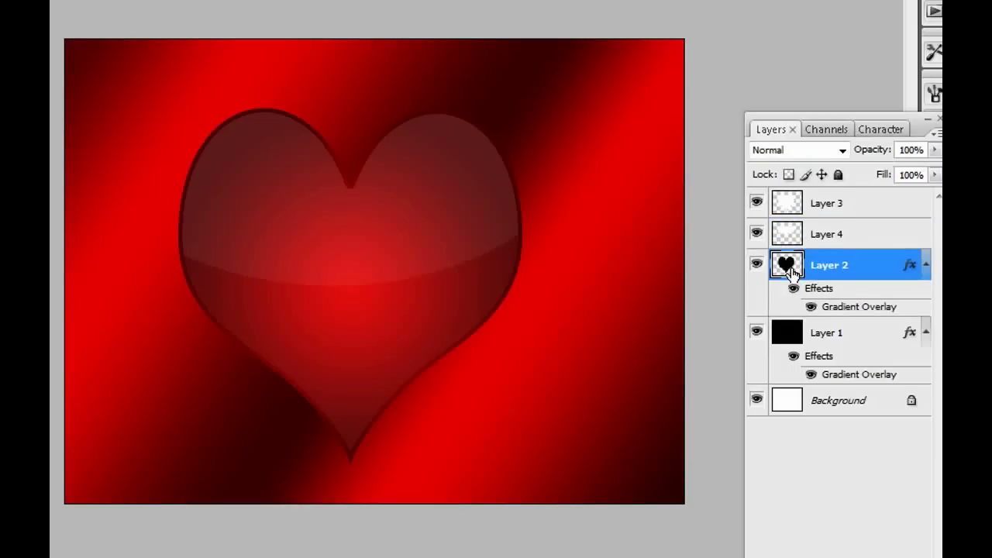
# Load Layer 4's highlight shape as a selection and add a new Layer 5
pyautogui.click(787, 242)
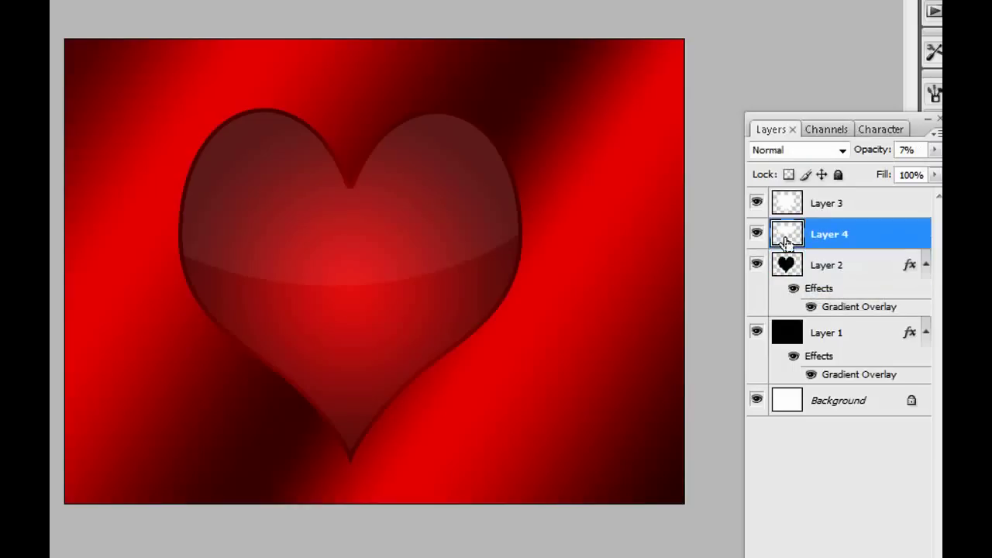
pyautogui.keyDown('ctrl'); pyautogui.click(786, 241); pyautogui.keyUp('ctrl')
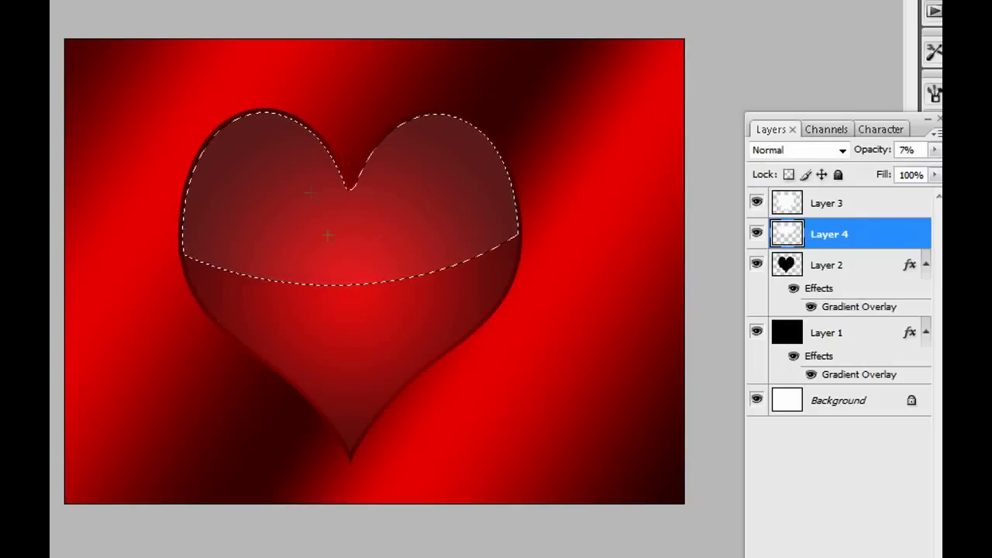
pyautogui.hotkey('ctrl', 'shift', 'alt', 'n')
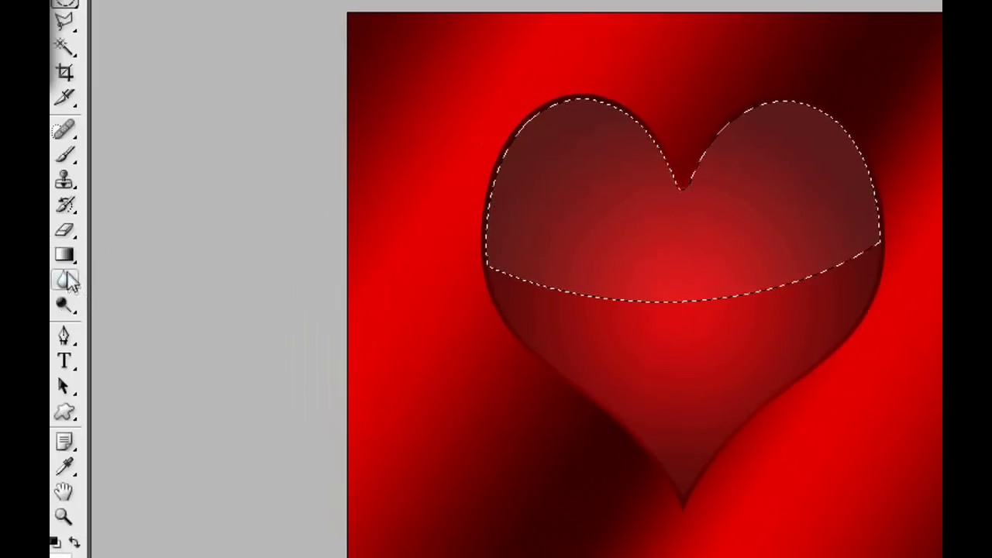
# Choose the Gradient Tool with the Black, White gradient preset
pyautogui.moveTo(65, 256)
pyautogui.mouseDown()
pyautogui.moveTo(126, 271)
pyautogui.moveTo(146, 264)
pyautogui.moveTo(115, 260)
pyautogui.moveTo(124, 259)
pyautogui.mouseUp()
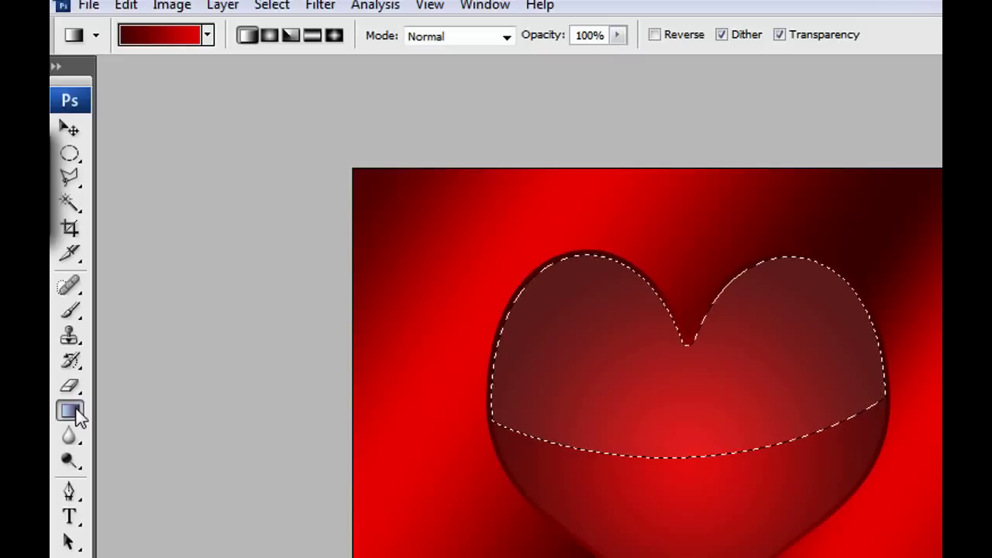
pyautogui.click(170, 44)
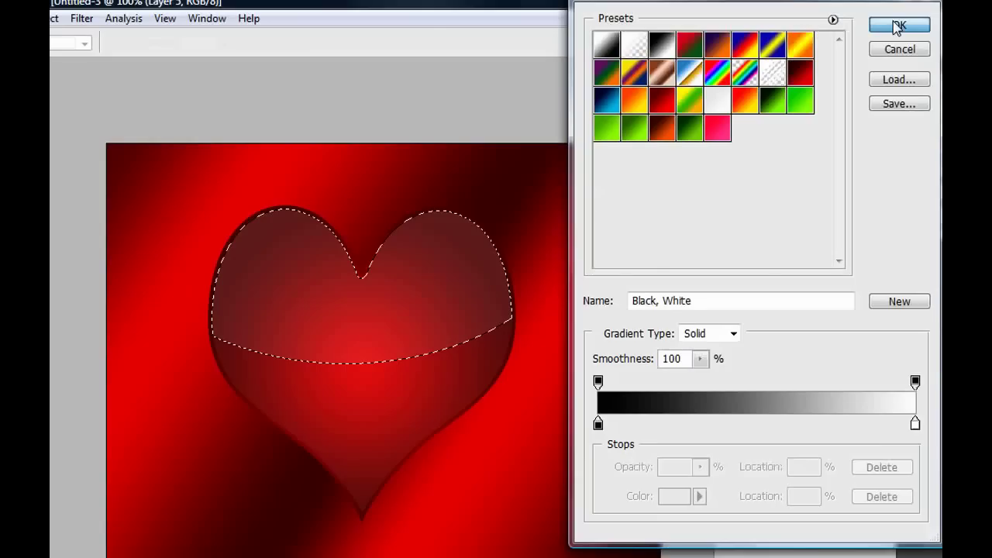
pyautogui.click(897, 25)
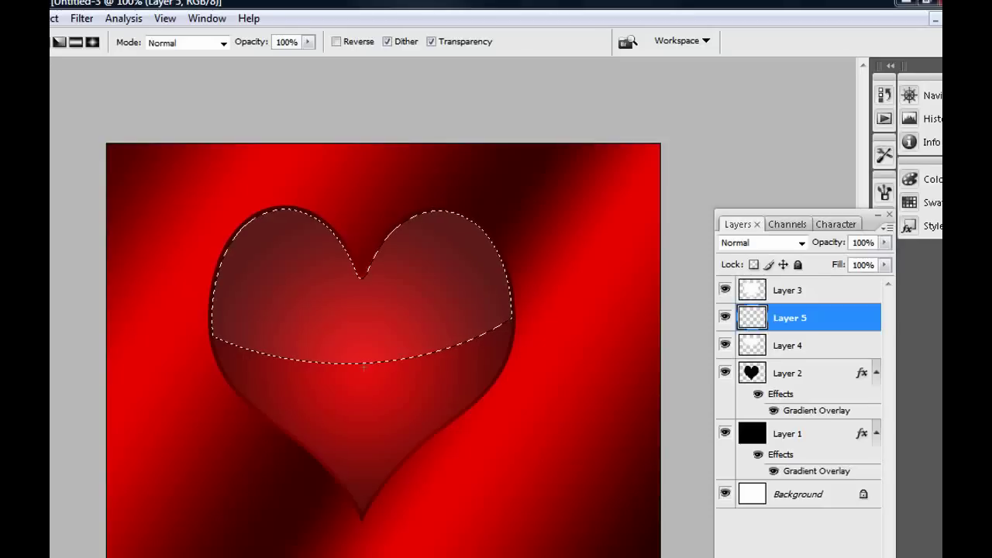
# Drag a white-to-black gradient upward across the heart's top on Layer 5, then deselect
pyautogui.moveTo(370, 258); pyautogui.dragTo(364, 190)
pyautogui.moveTo(364, 186); pyautogui.dragTo(364, 186)
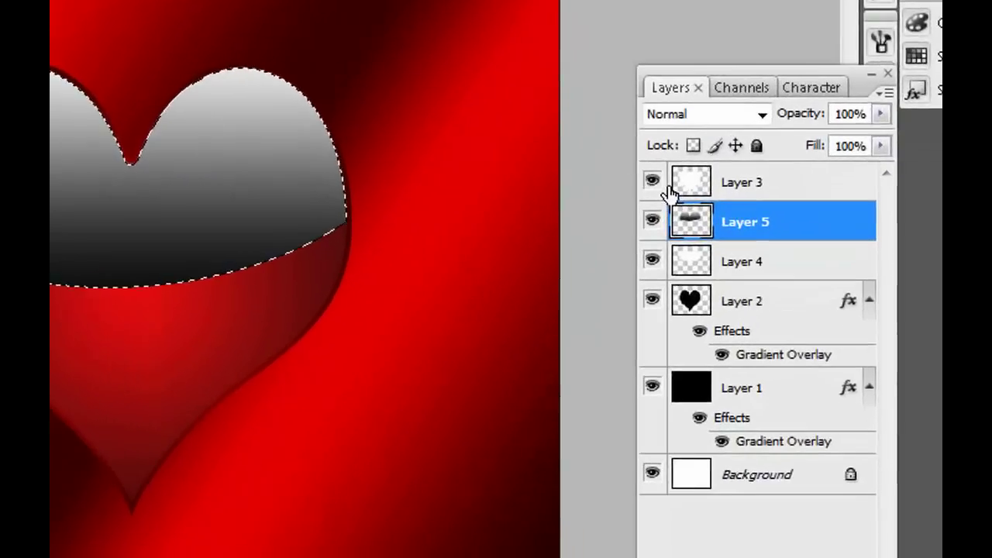
pyautogui.hotkey('ctrl', 'd')
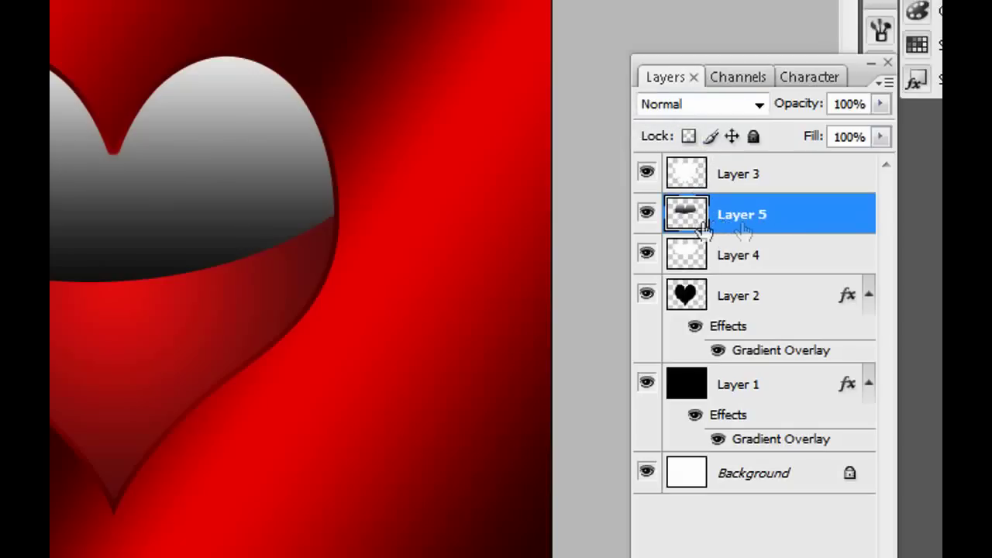
pyautogui.click(759, 104)
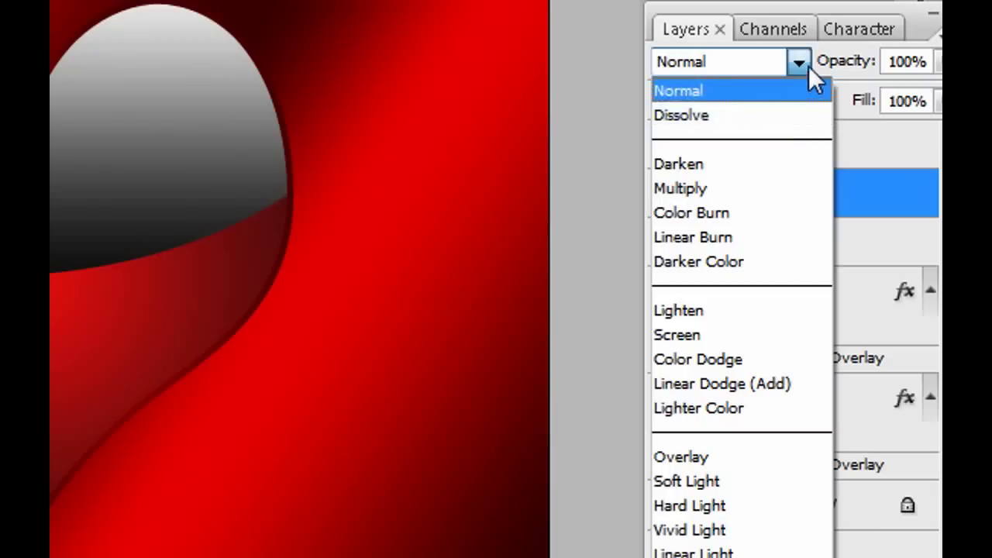
# Set Layer 5 to Screen blend mode at 10% opacity
pyautogui.click(710, 336)
pyautogui.moveTo(852, 71); pyautogui.dragTo(820, 68)
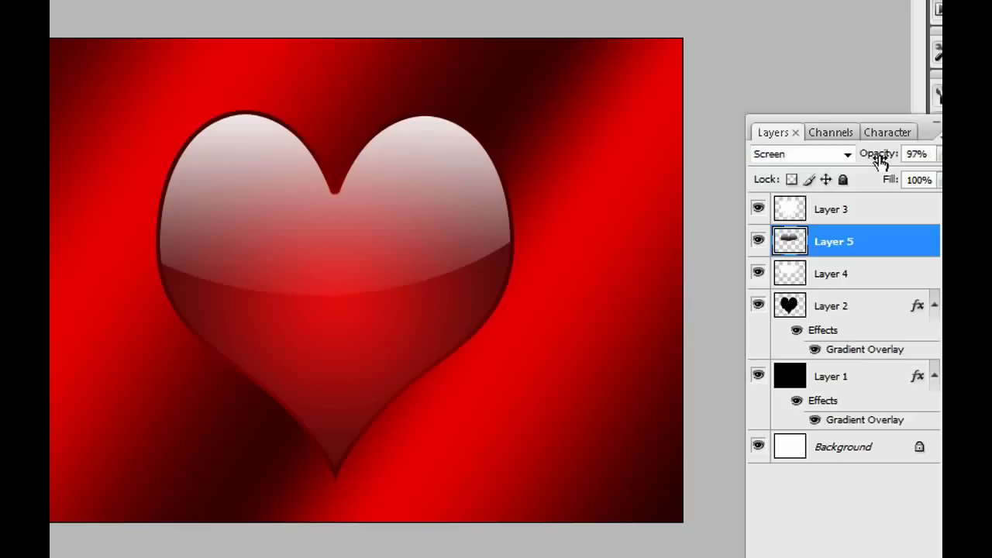
pyautogui.moveTo(862, 159); pyautogui.dragTo(797, 160)
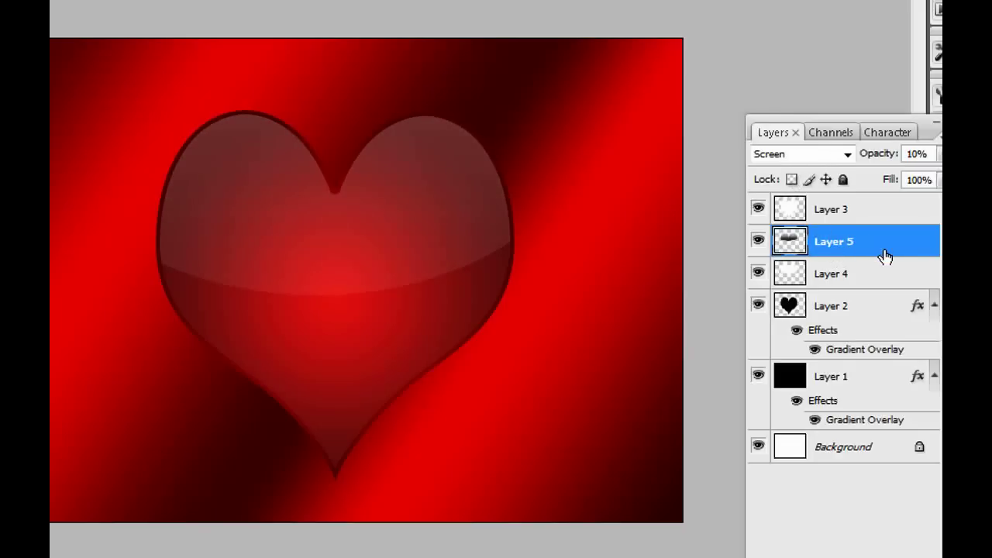
pyautogui.click(828, 282)
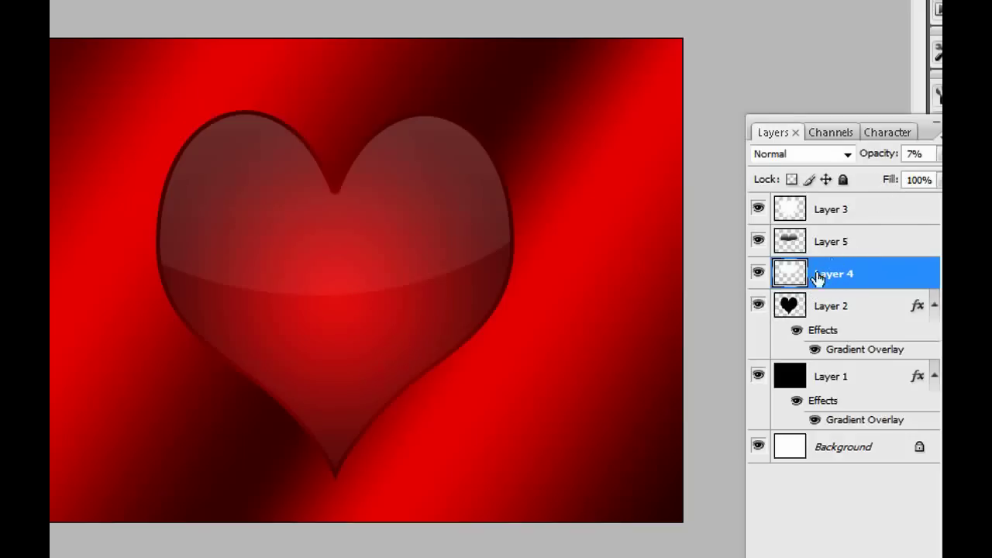
# Lower Layer 3's fill to 2%
pyautogui.click(819, 214)
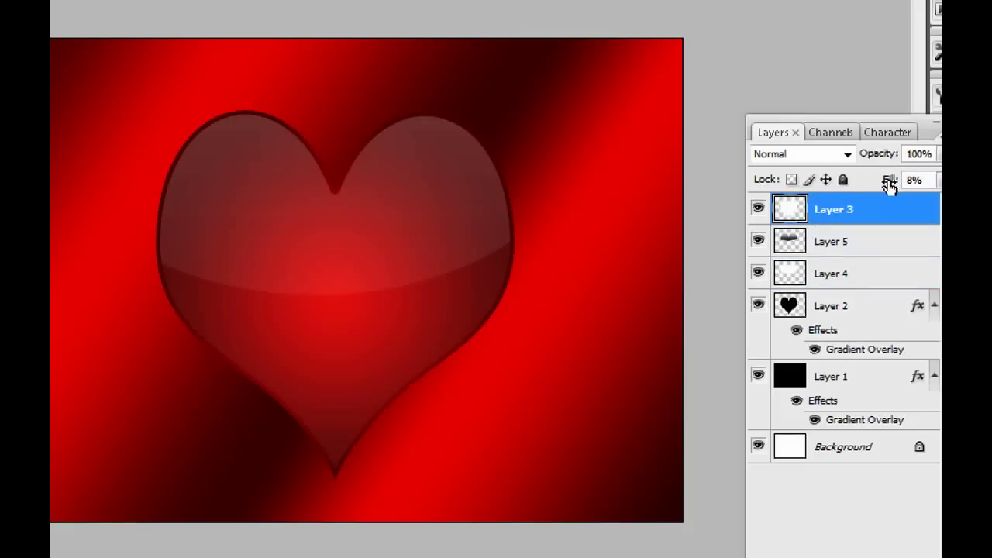
pyautogui.moveTo(885, 183); pyautogui.dragTo(878, 184)
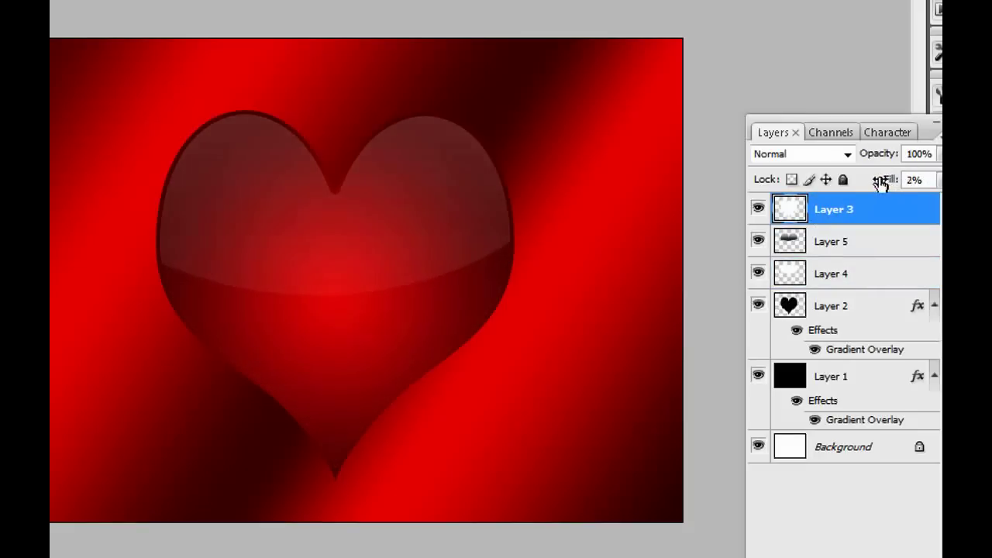
pyautogui.click(798, 244)
# Reduce Layer 4's white highlight opacity from 7% to 3%
pyautogui.click(806, 272)
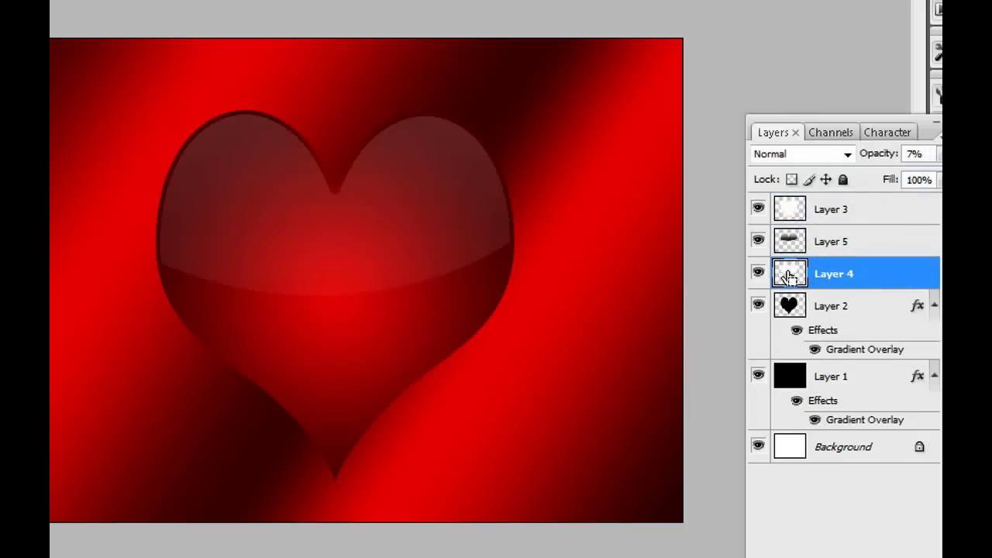
pyautogui.keyDown('ctrl'); pyautogui.click(789, 277); pyautogui.keyUp('ctrl')
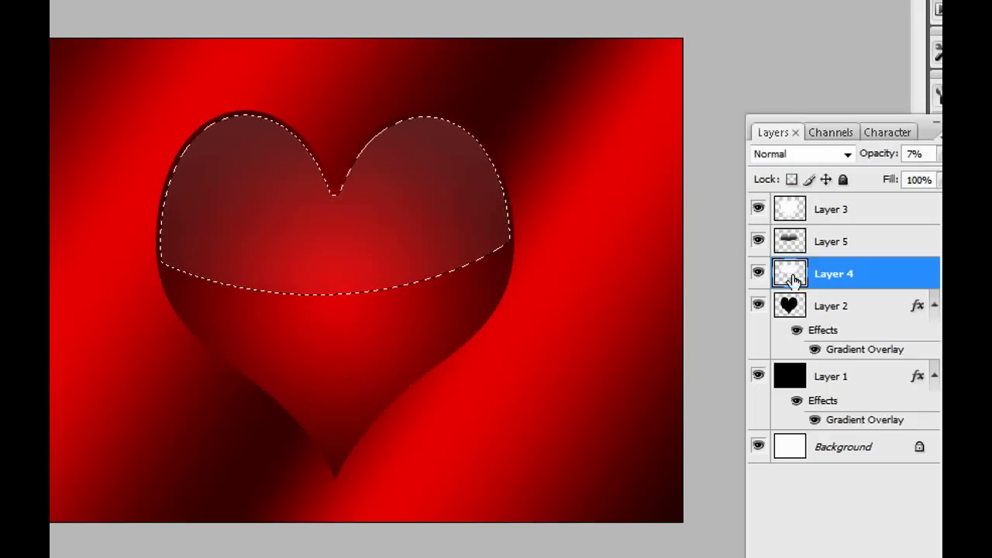
pyautogui.hotkey('ctrl', 'd')
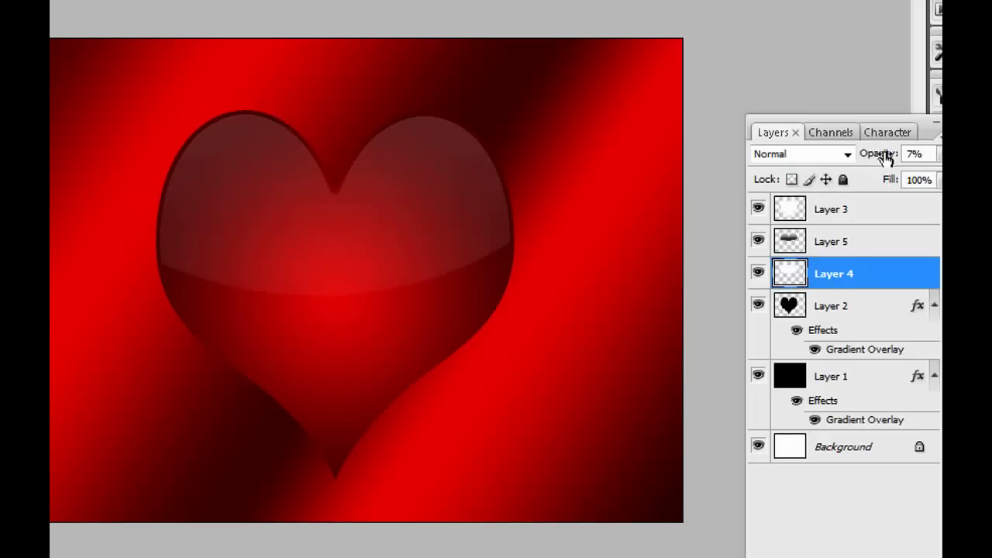
pyautogui.moveTo(881, 155); pyautogui.dragTo(873, 157)
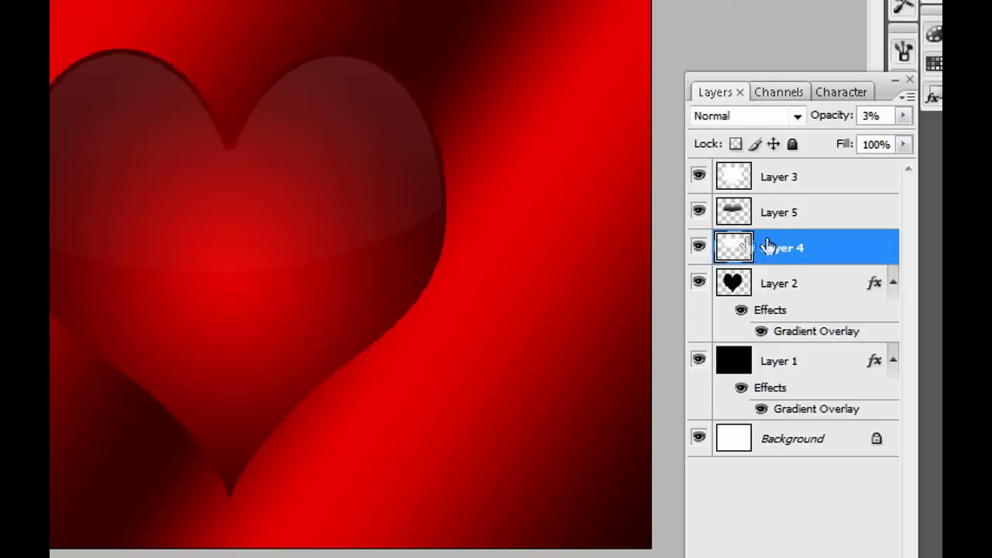
# Raise Layer 5's opacity to brighten the gradient gloss
pyautogui.hotkey('shift', 'alt', 's')
pyautogui.click(742, 223)
pyautogui.moveTo(840, 116); pyautogui.dragTo(859, 116)
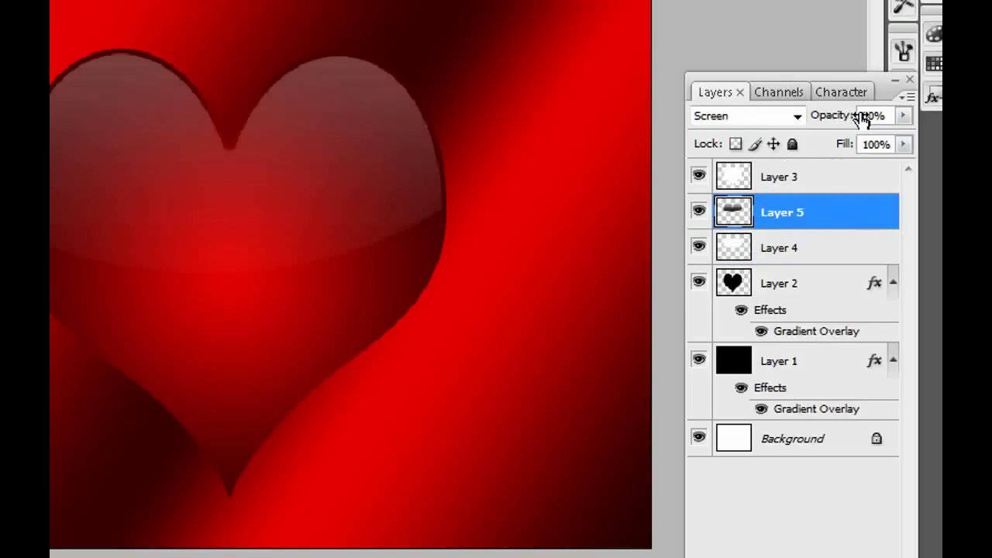